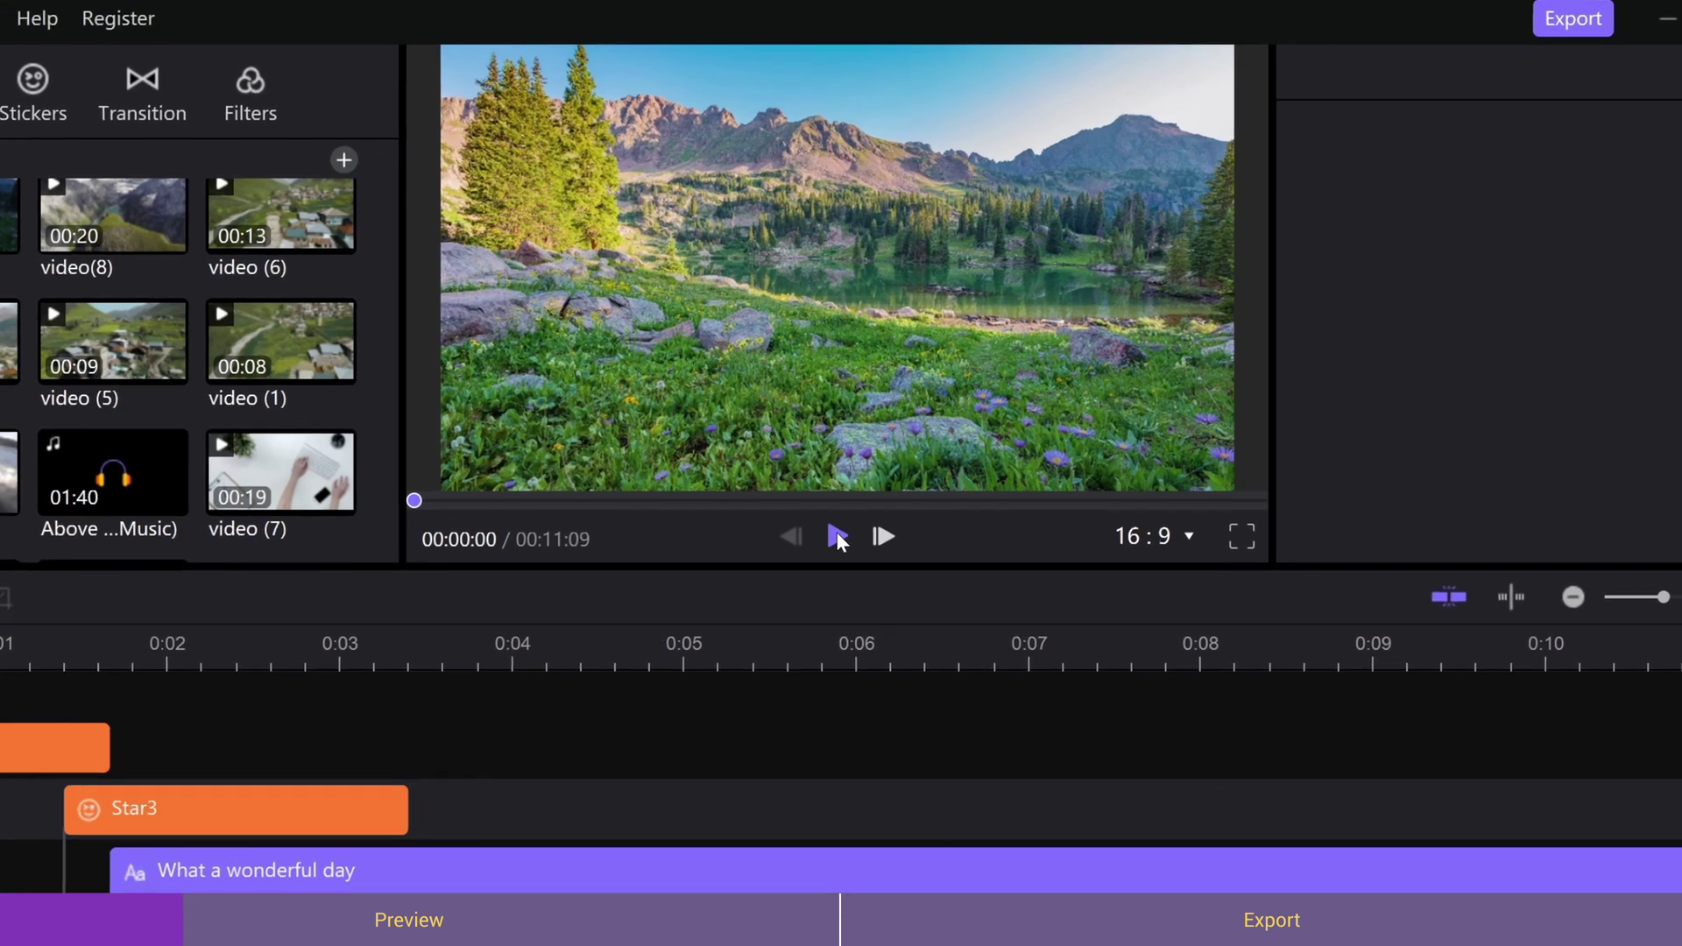
Preview the timeline, then check the MP4 export format and try 3840×2160 resolution
{"action": "left_click", "coordinate": [890, 407]}
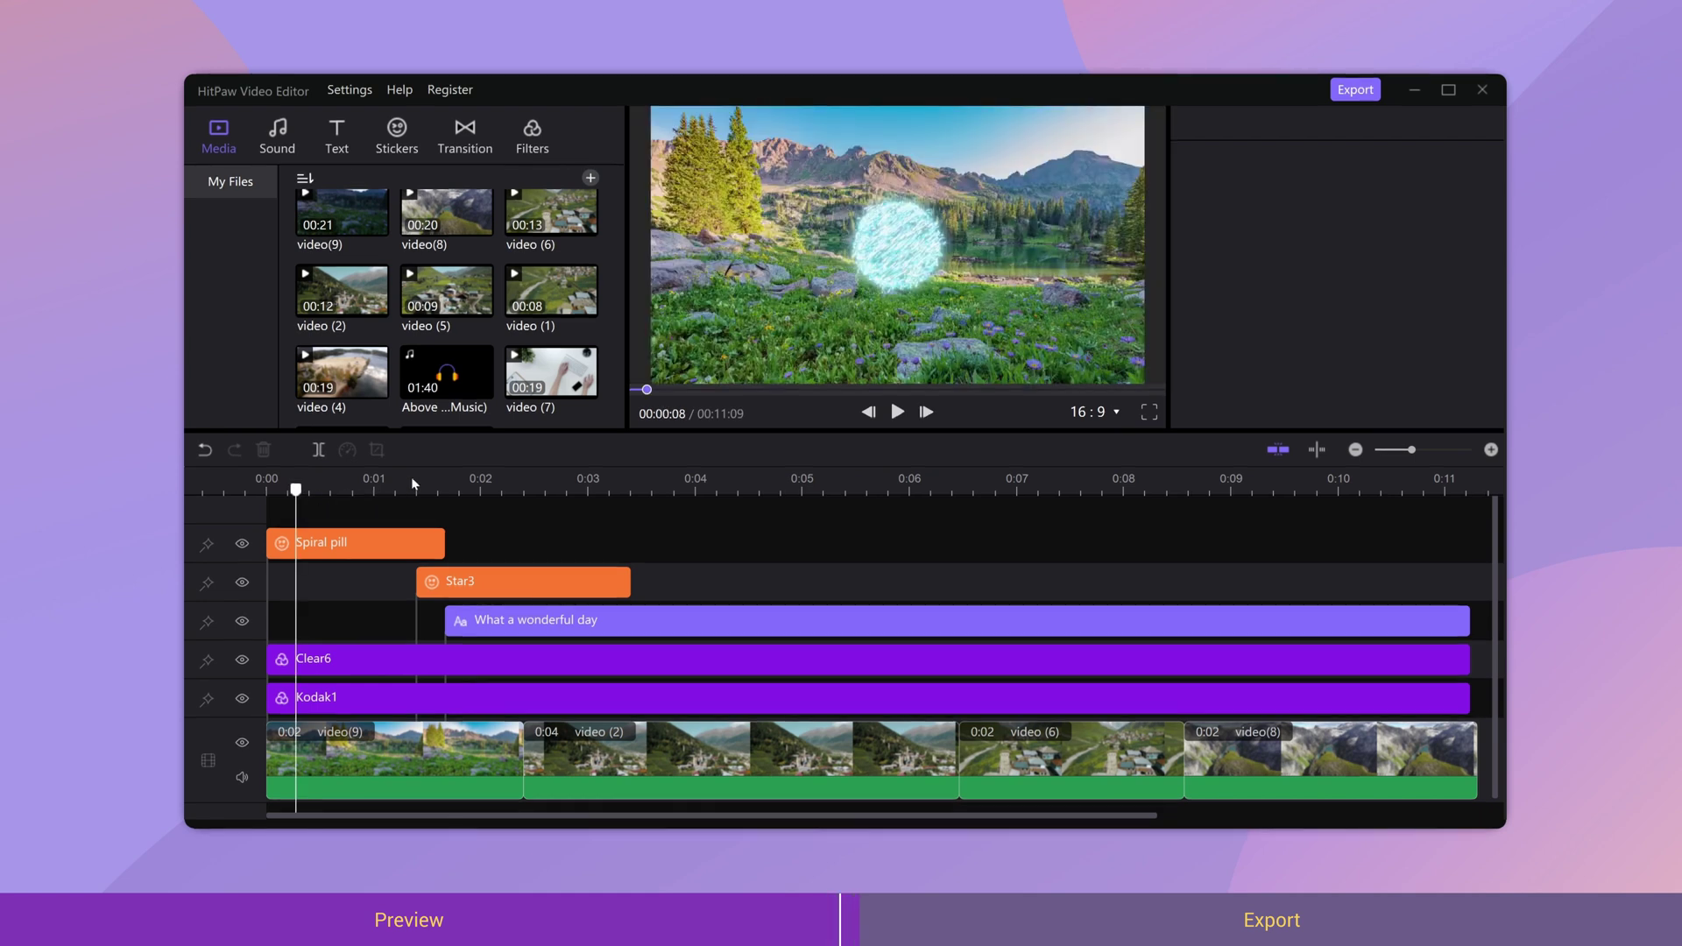
{"action": "left_click", "coordinate": [1357, 92]}
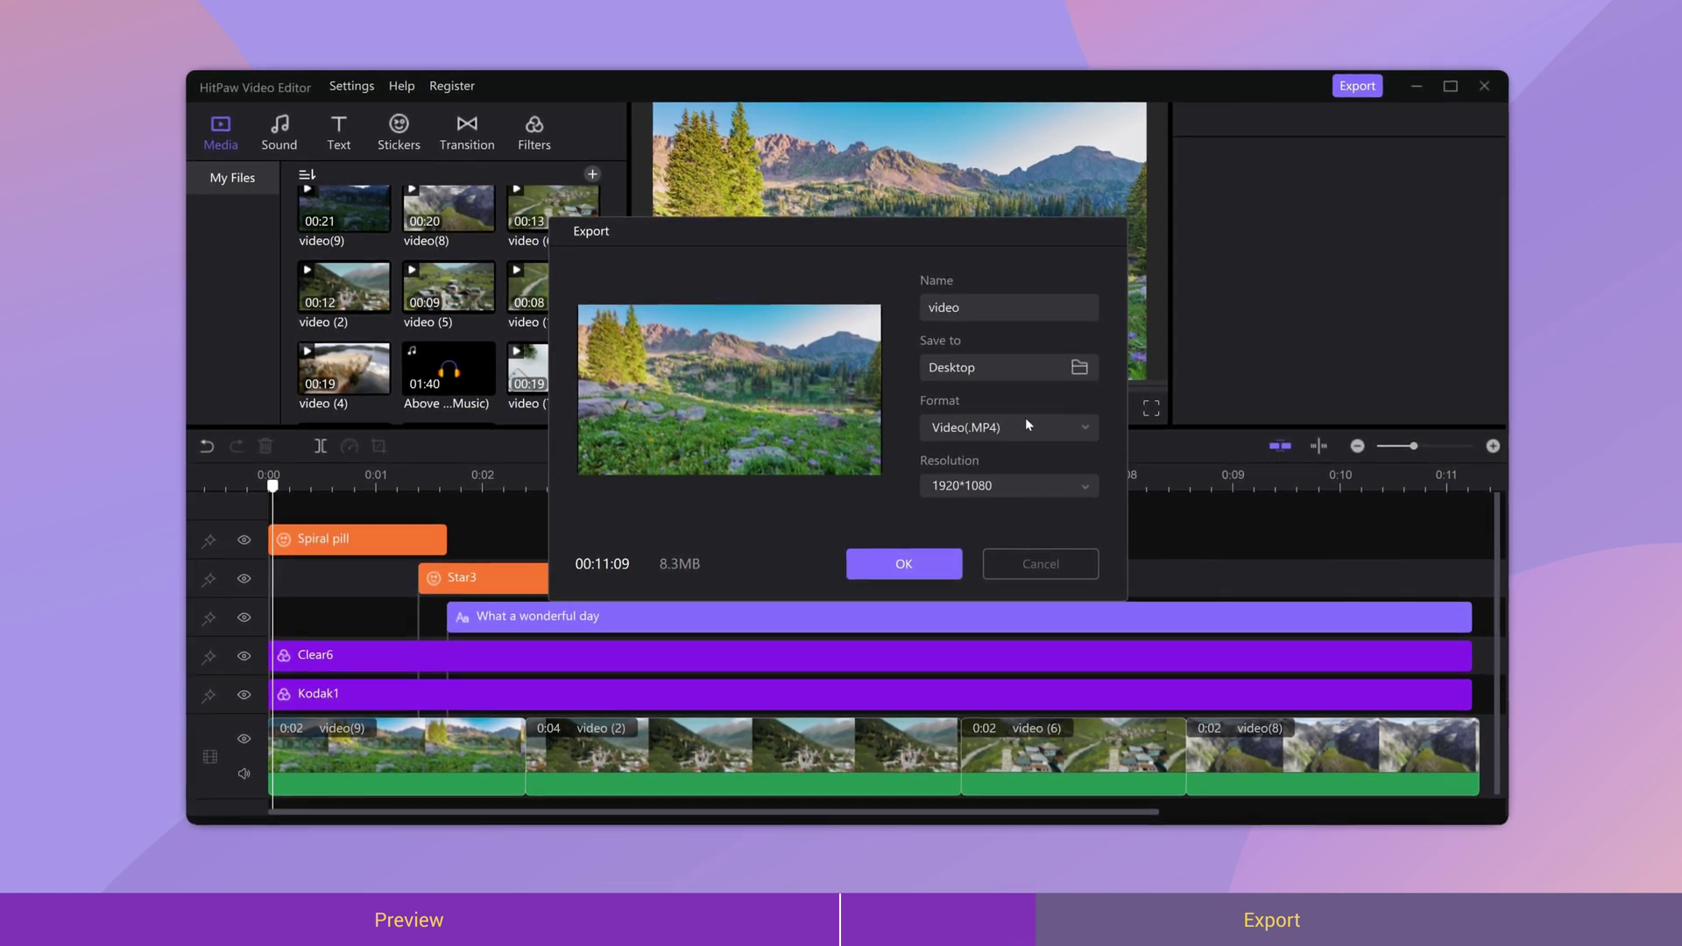
{"action": "left_click", "coordinate": [1078, 427]}
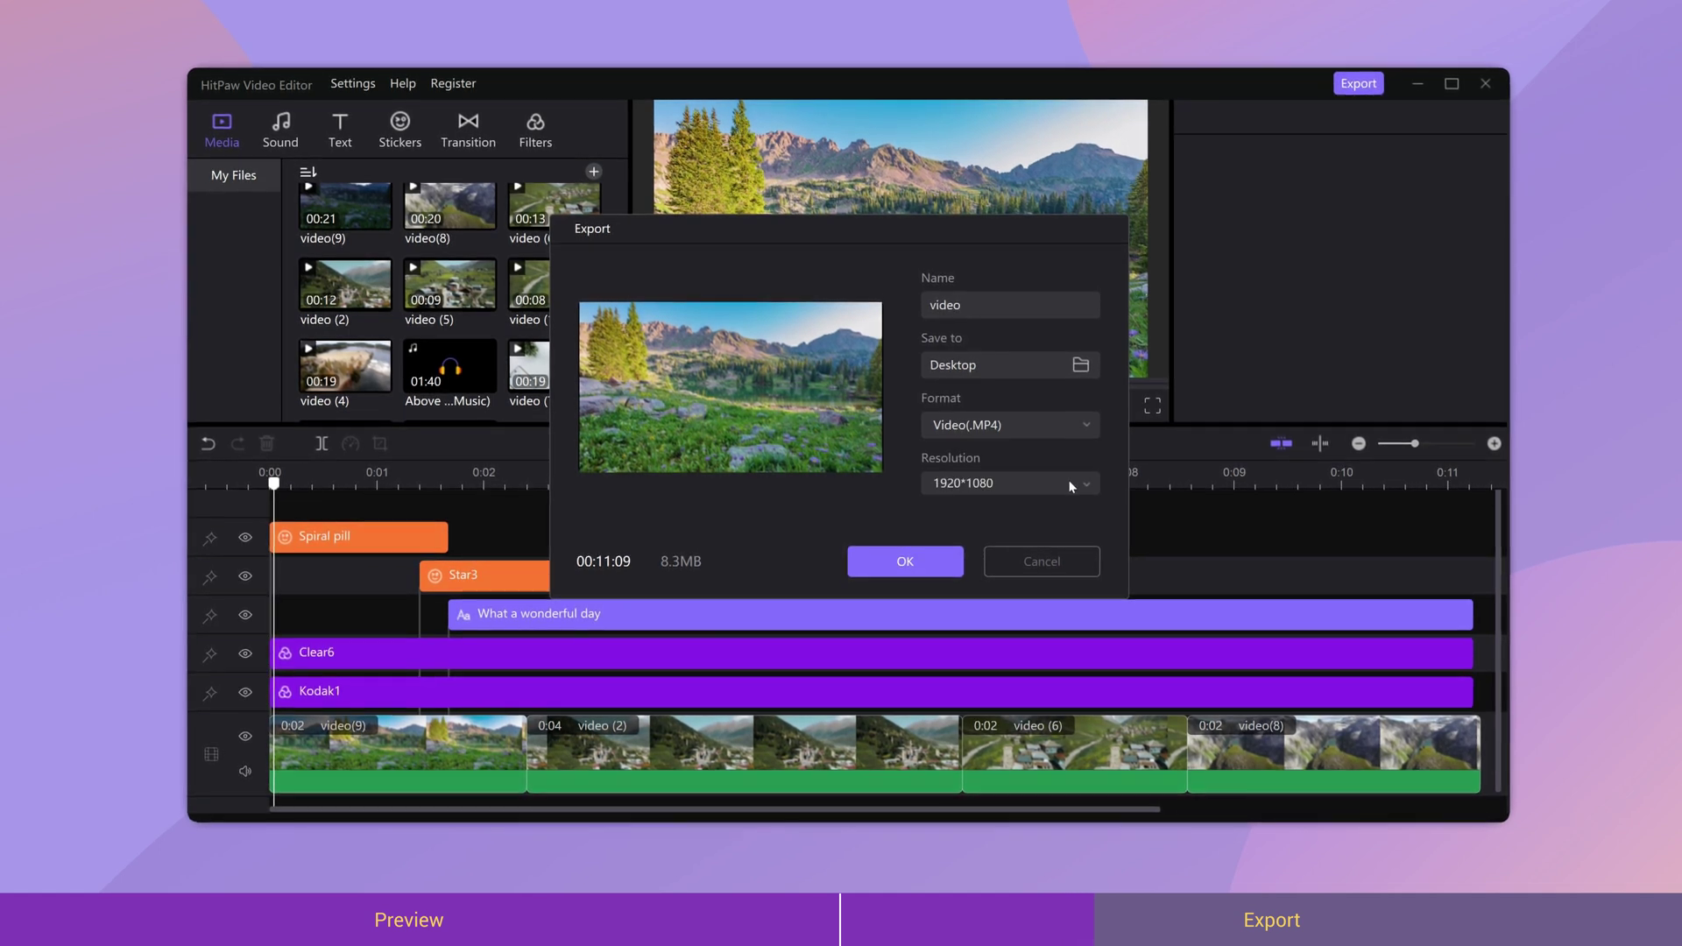
{"action": "left_click", "coordinate": [1071, 486]}
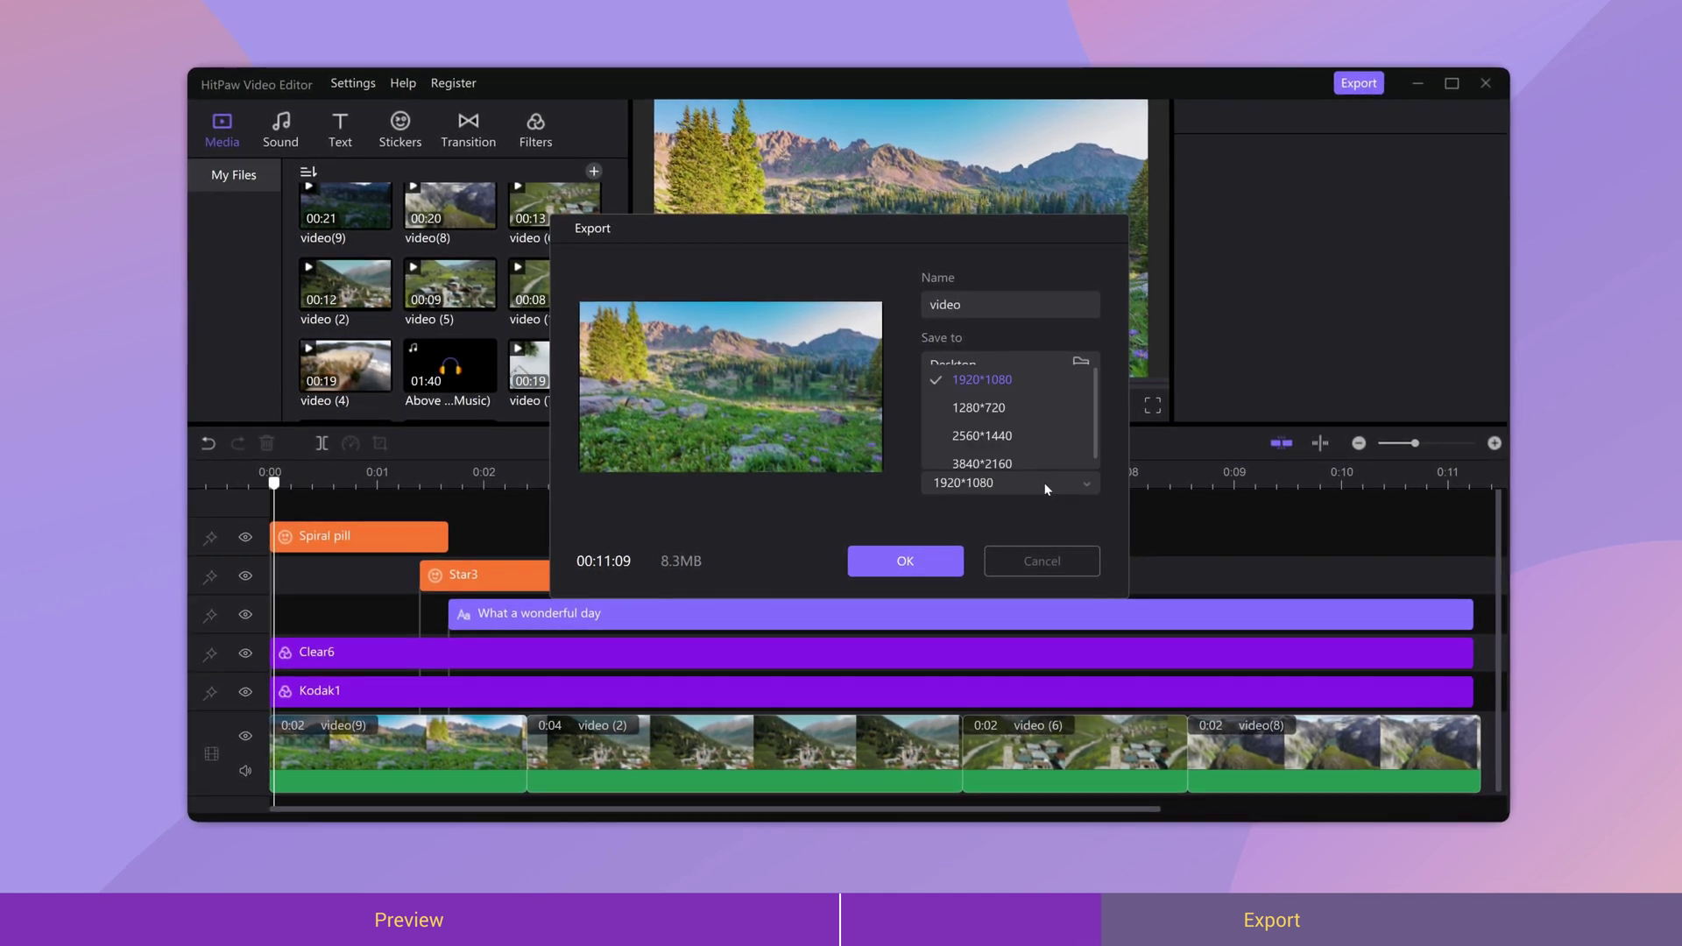
{"action": "left_click", "coordinate": [983, 448]}
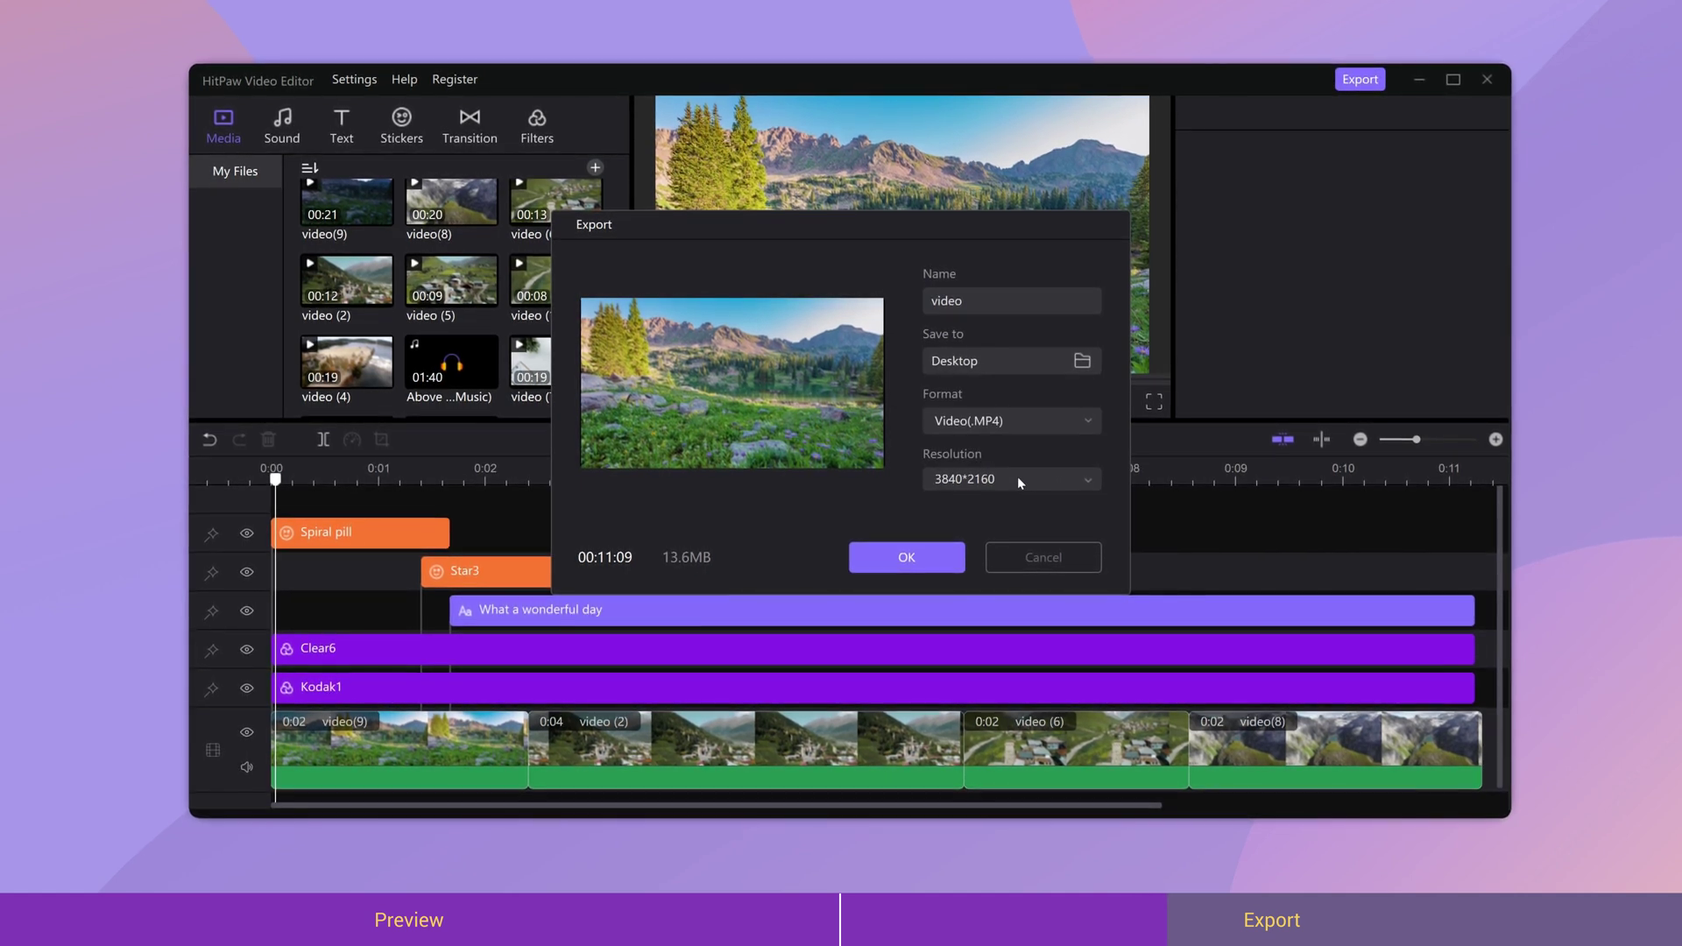
{"action": "left_click", "coordinate": [1017, 477]}
{"action": "left_click", "coordinate": [972, 374]}
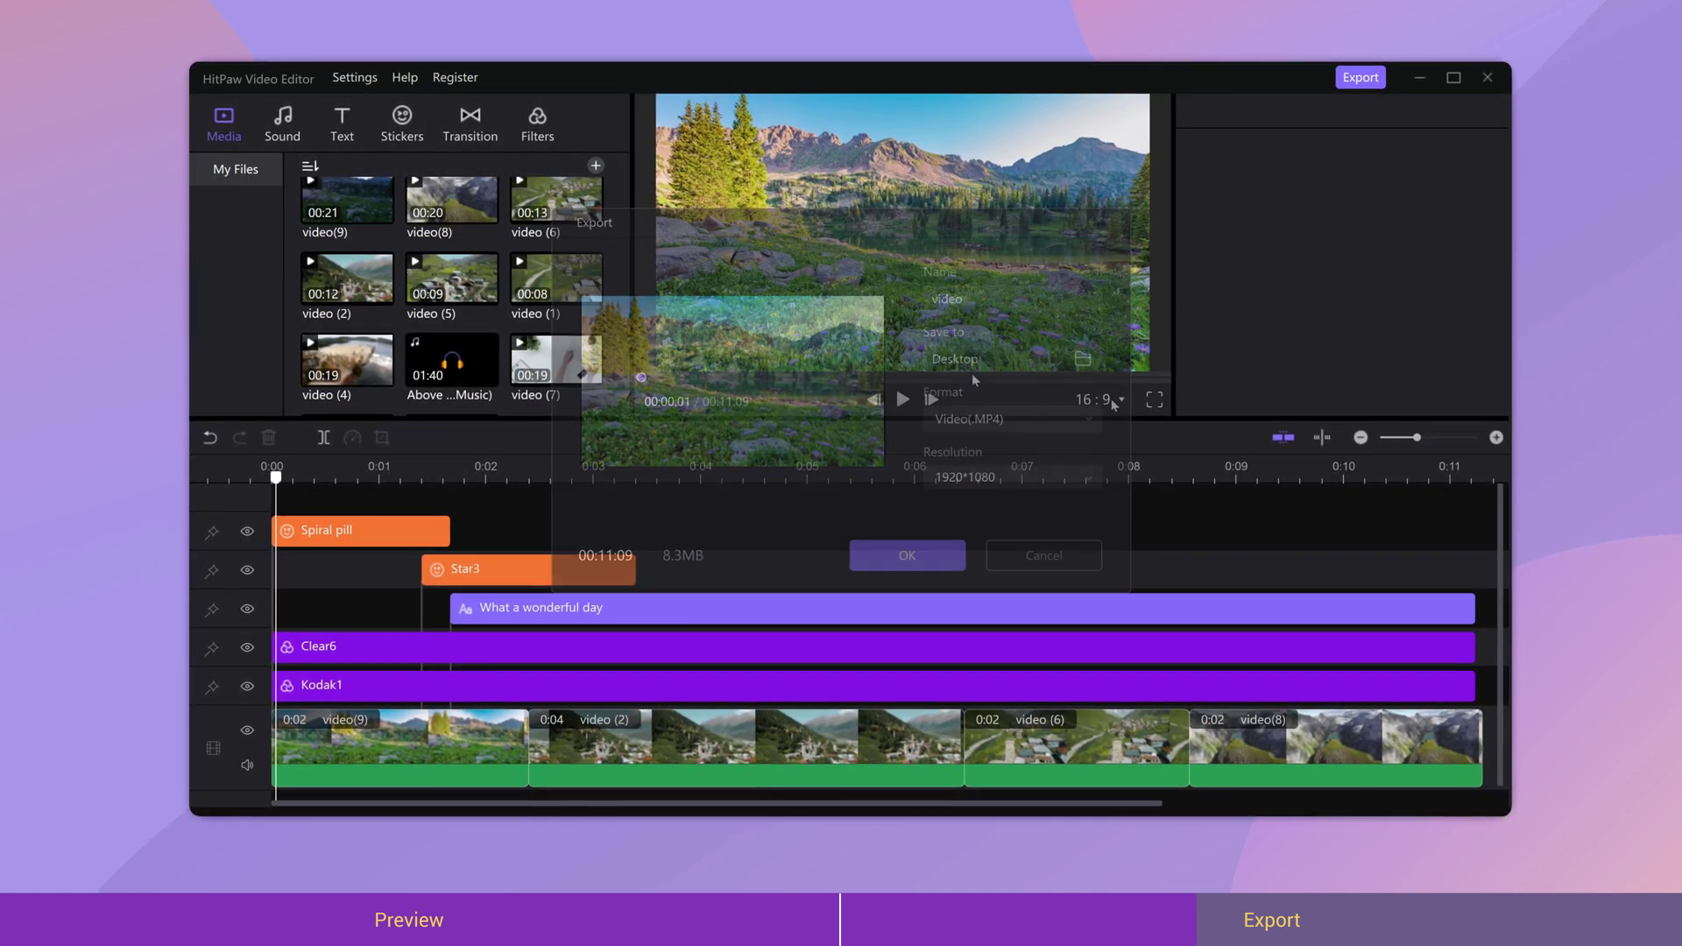
{"action": "left_click", "coordinate": [1112, 399]}
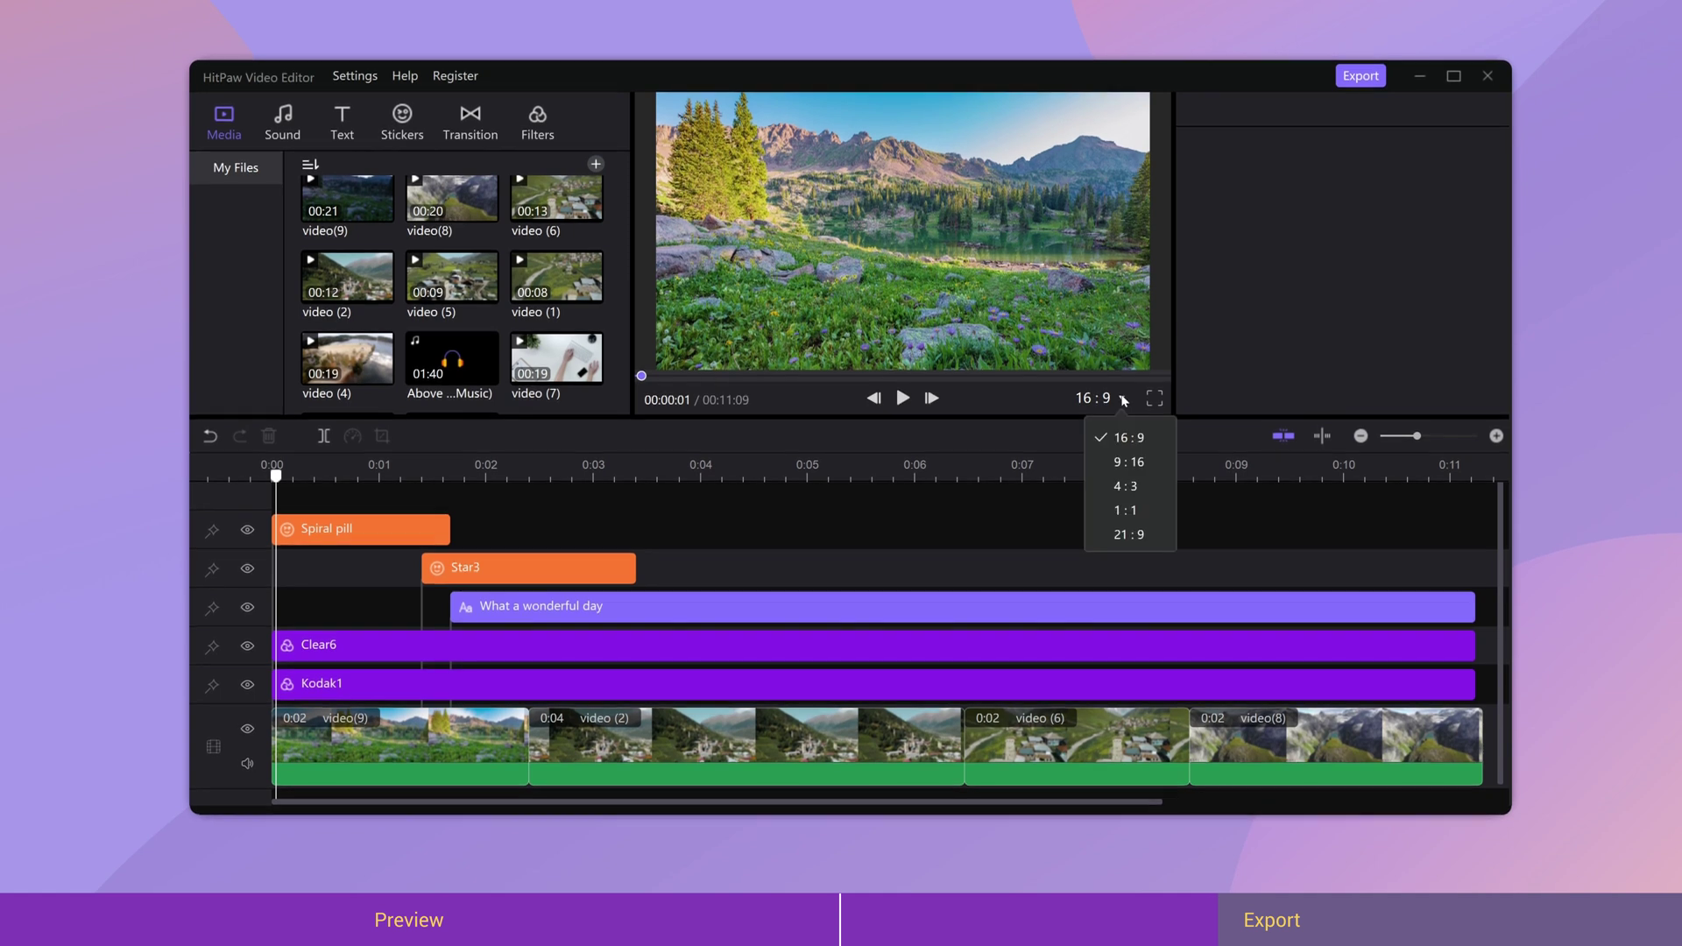
{"action": "left_click", "coordinate": [1105, 462]}
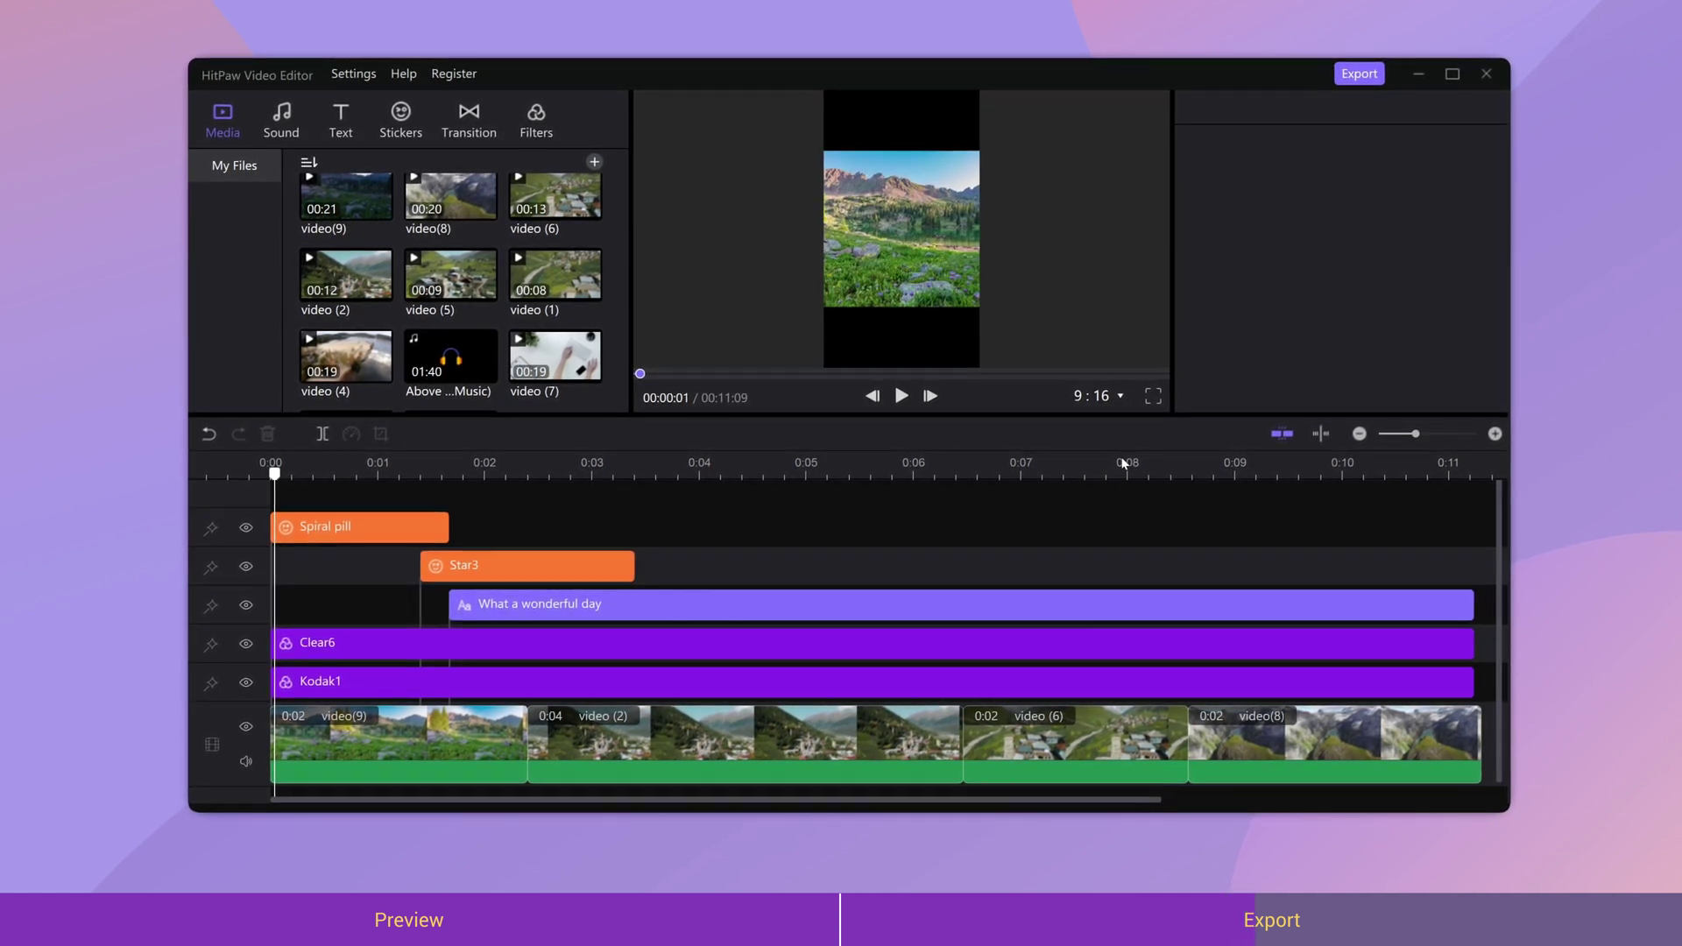
{"action": "left_click", "coordinate": [1358, 76]}
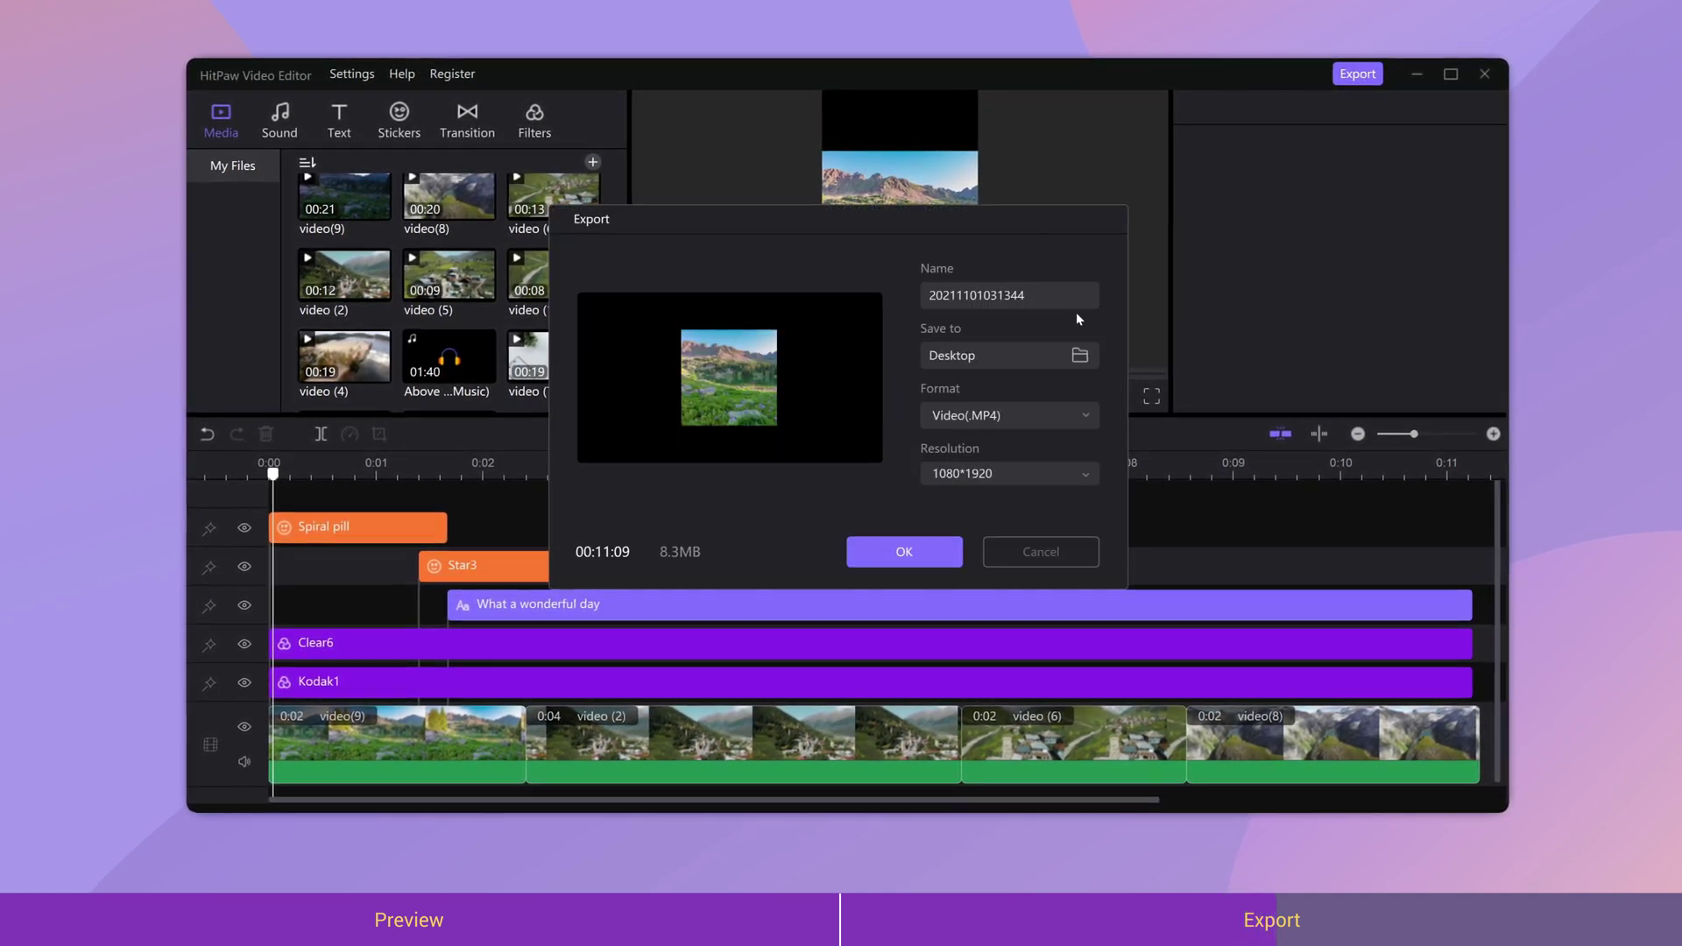
{"action": "left_click", "coordinate": [1010, 466]}
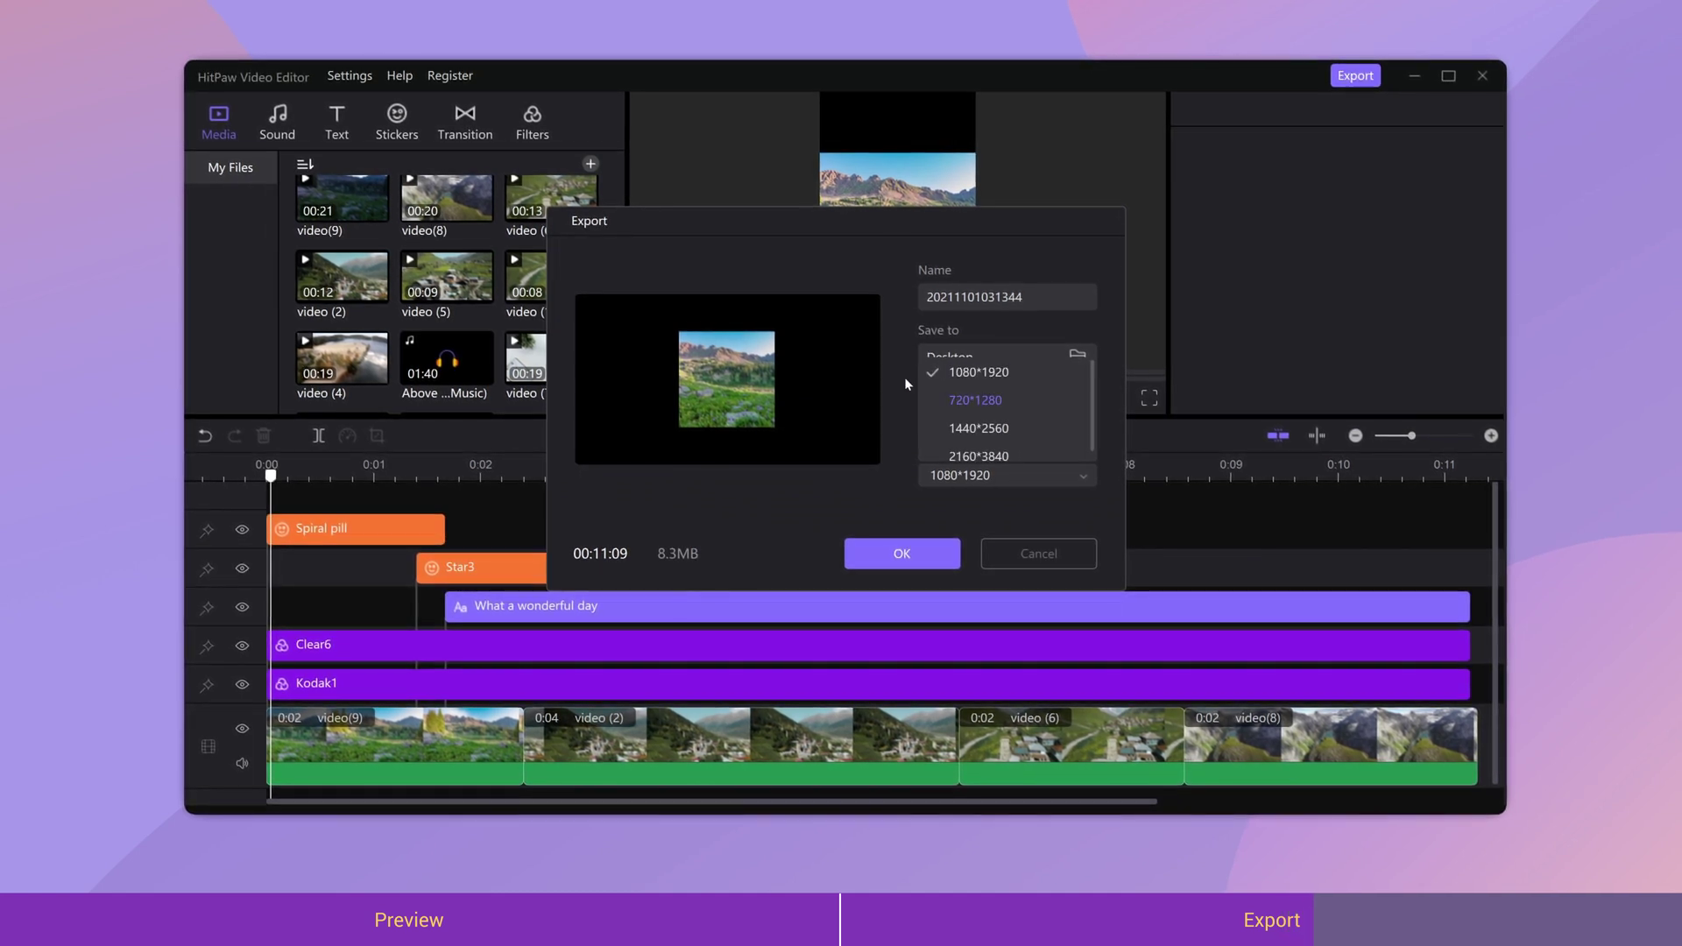
{"action": "left_click", "coordinate": [979, 372]}
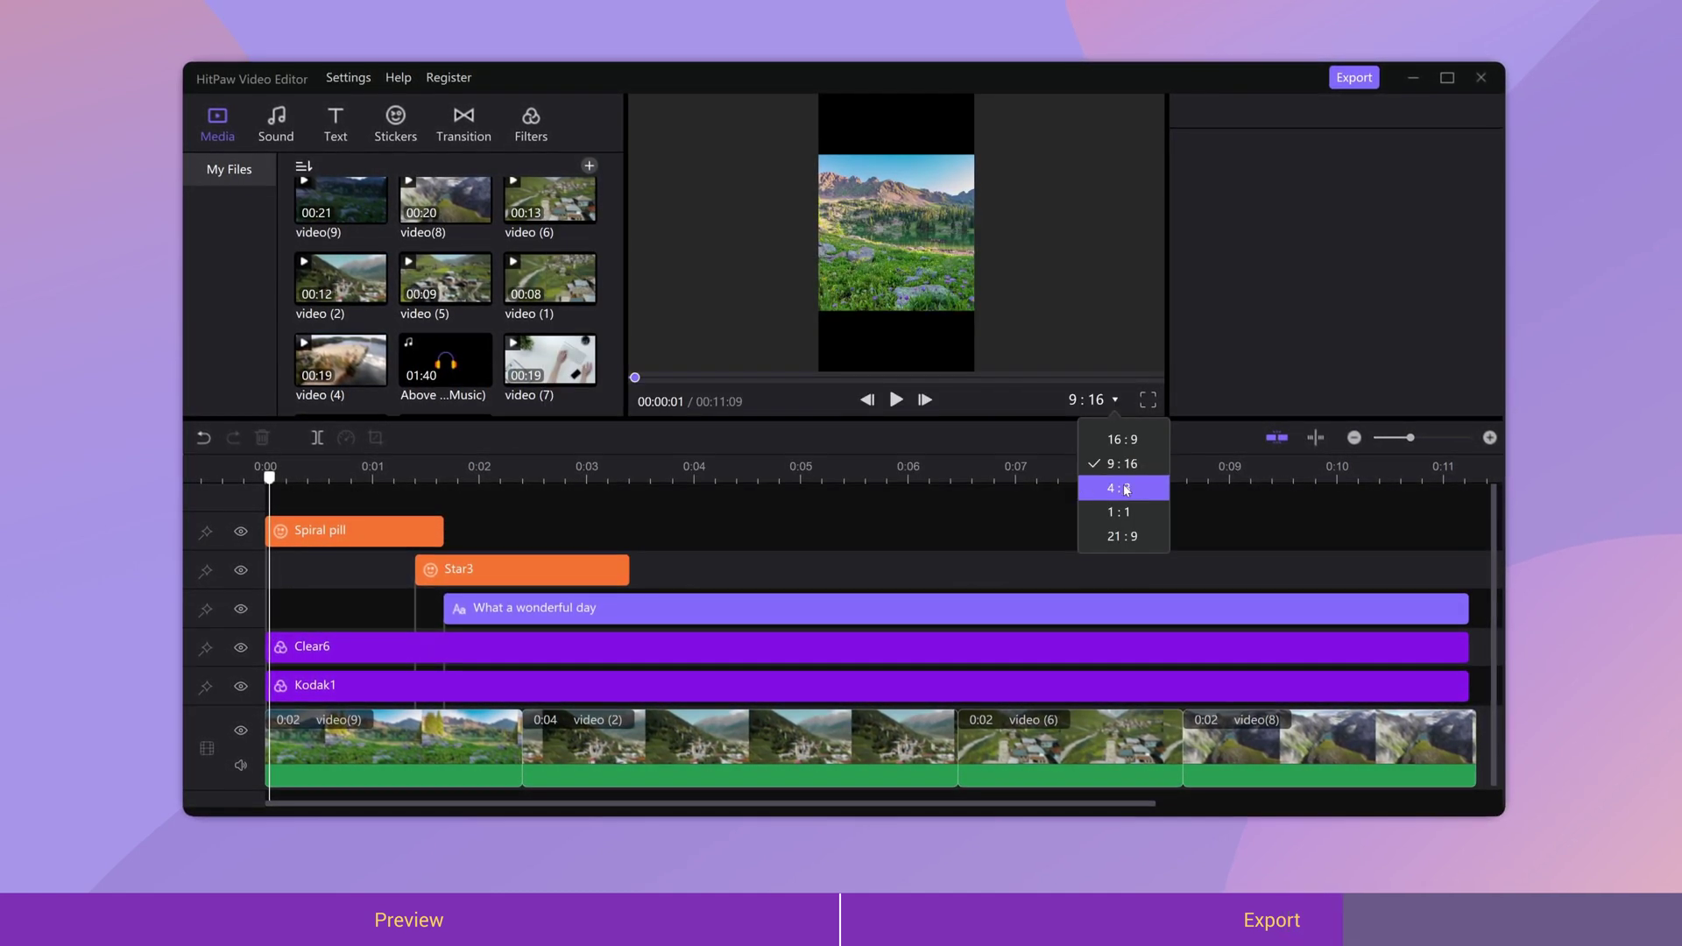
{"action": "left_click", "coordinate": [1120, 515]}
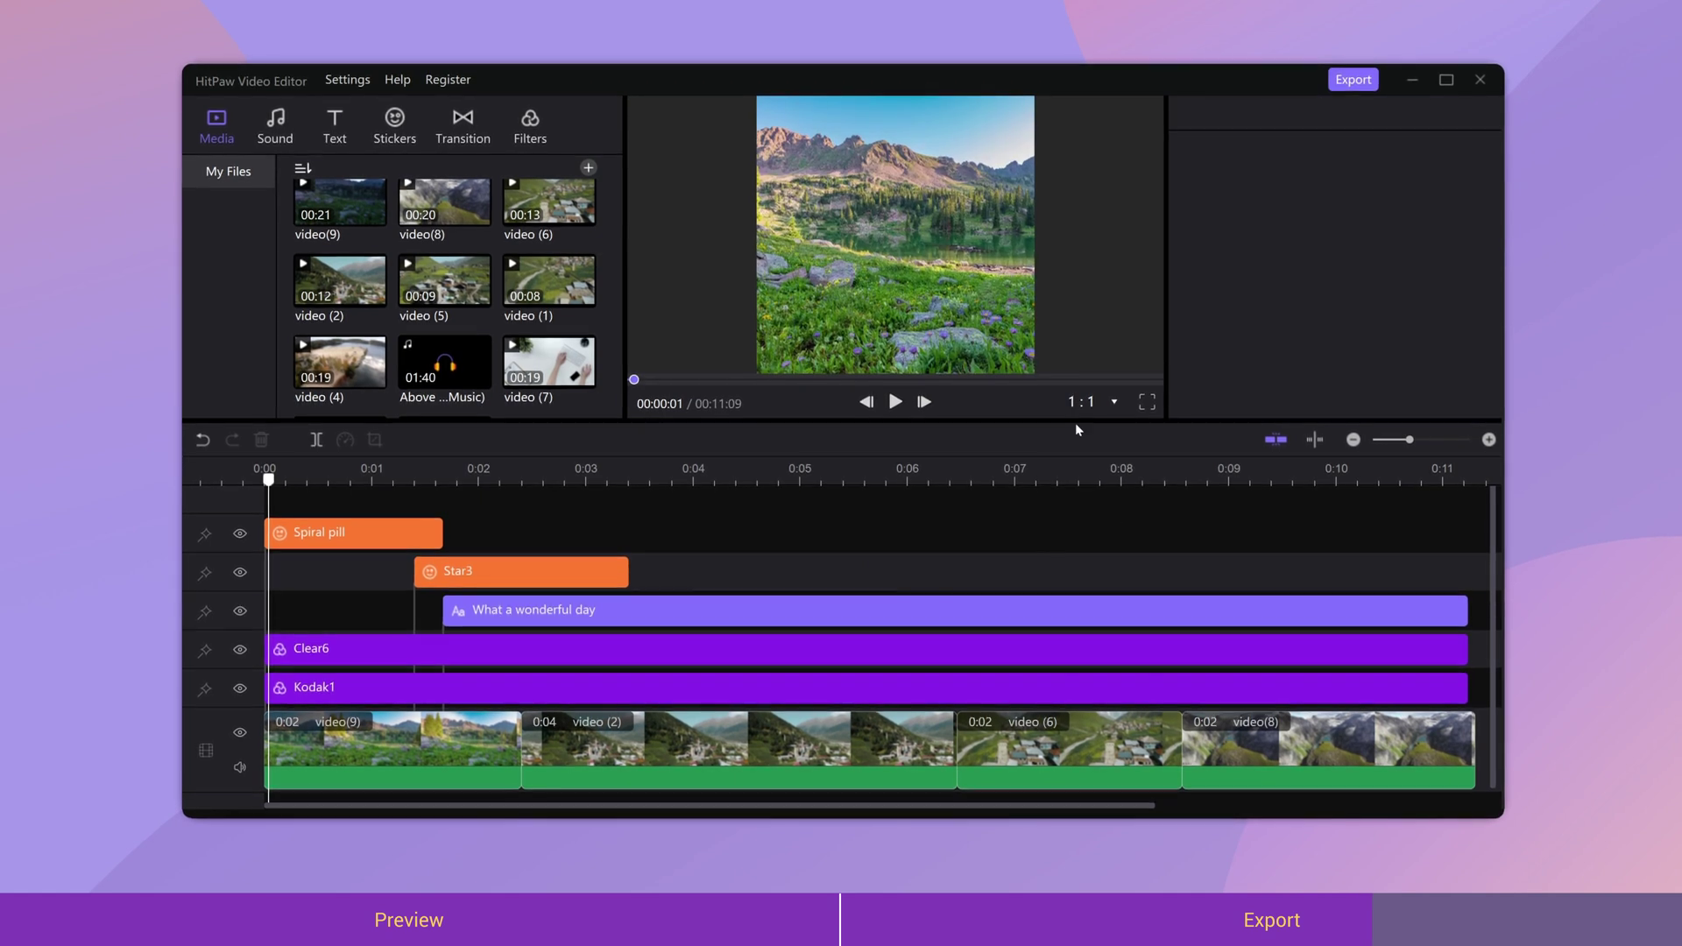
{"action": "left_click", "coordinate": [1352, 82]}
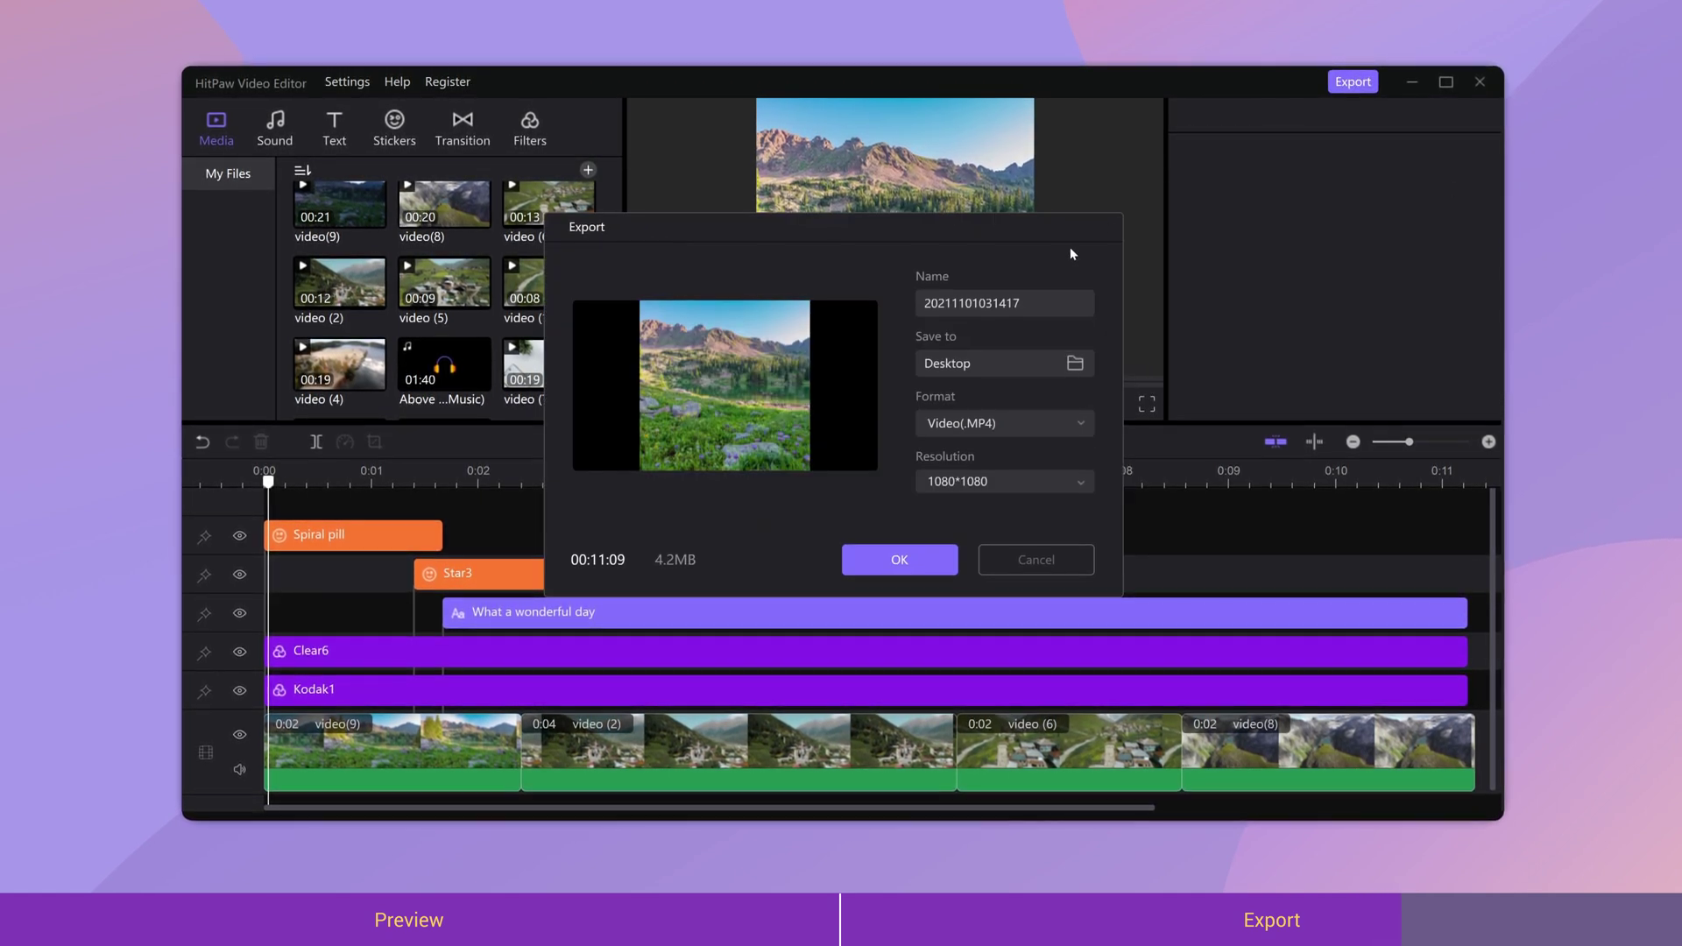
{"action": "left_click", "coordinate": [1025, 482]}
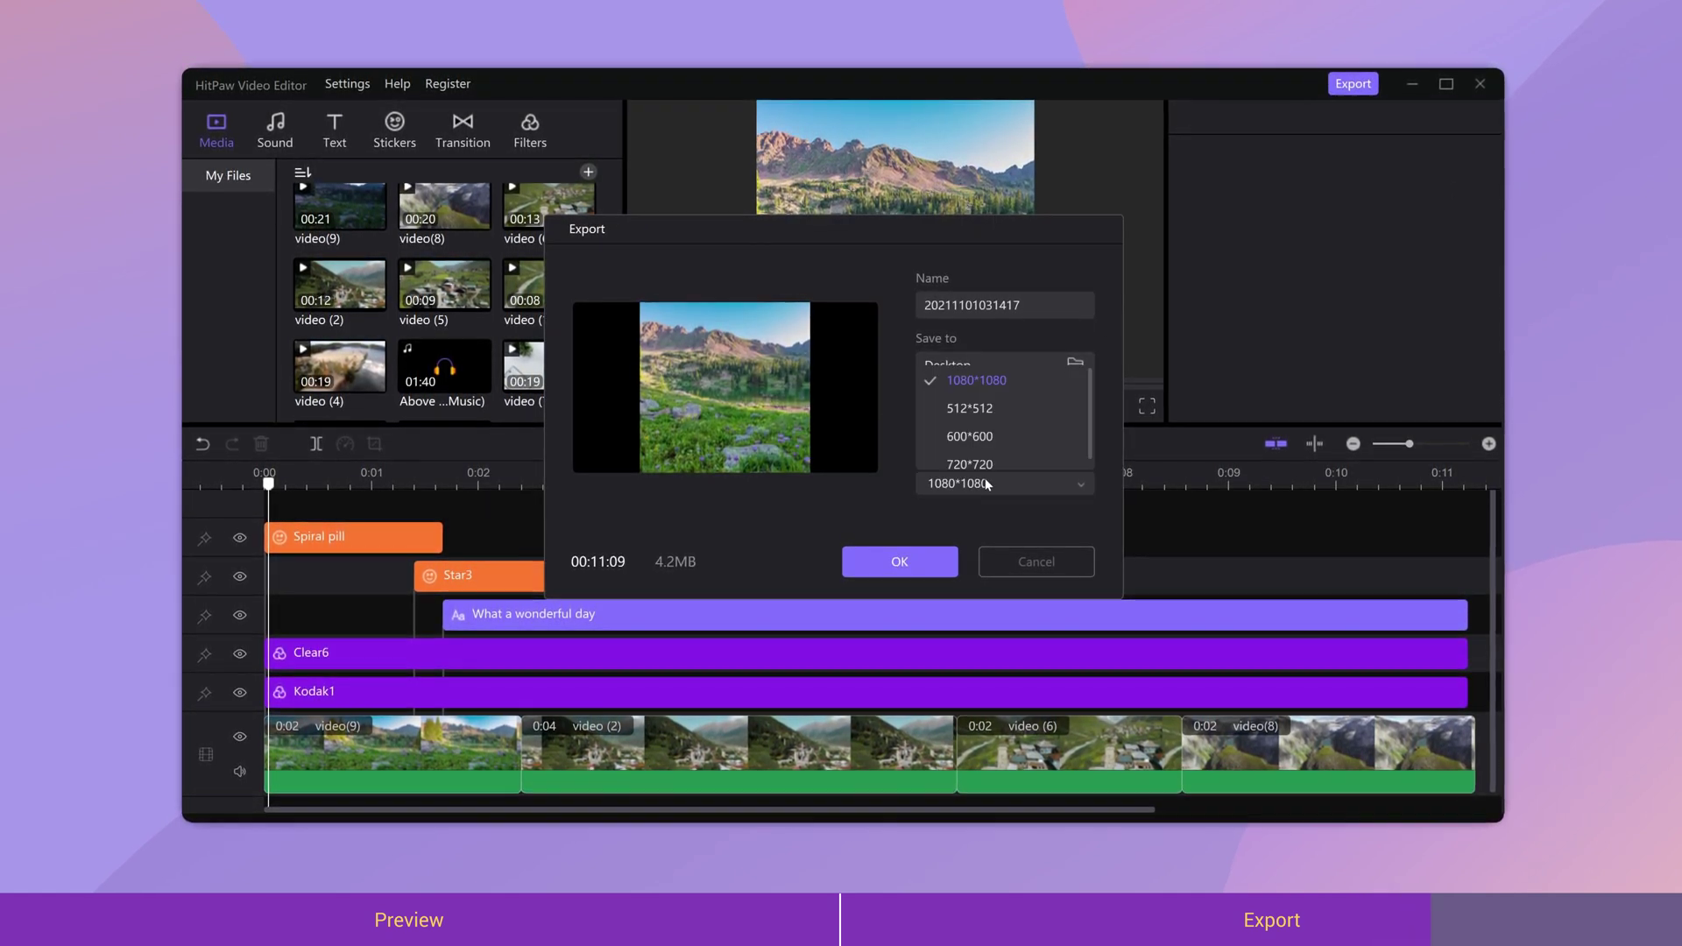
{"action": "left_click", "coordinate": [1033, 562]}
{"action": "left_click", "coordinate": [1108, 409]}
Switch the project back to 16:9 and export it as a 1920×1080 MP4 to Desktop
{"action": "left_click", "coordinate": [1120, 449]}
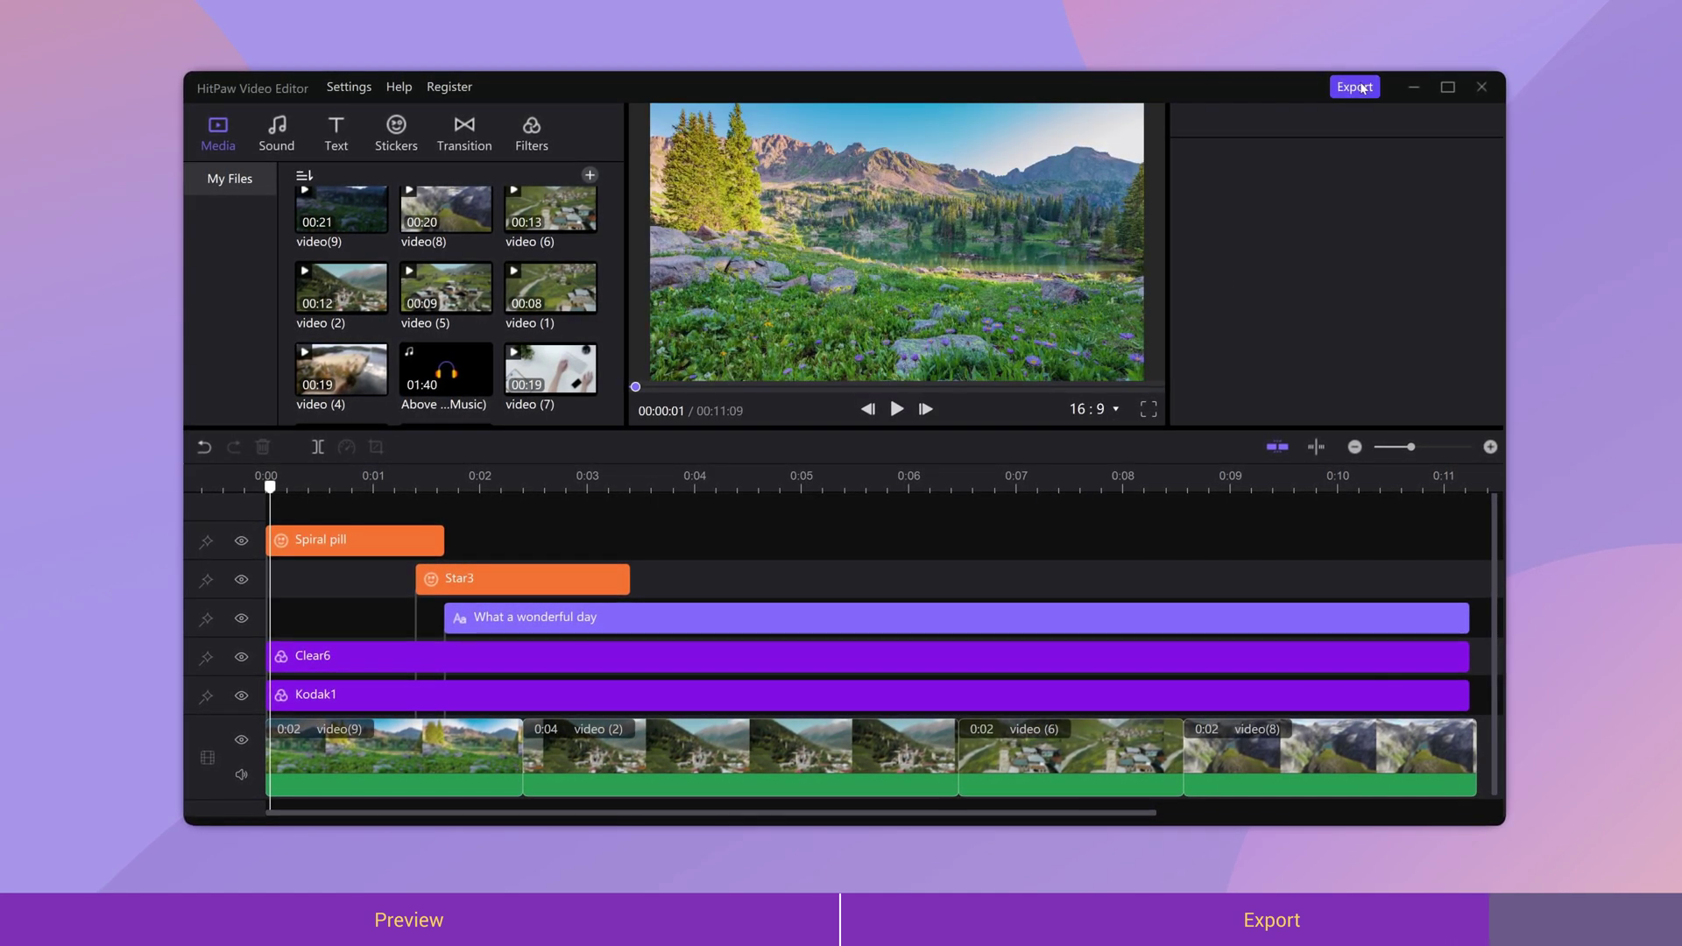
{"action": "left_click", "coordinate": [1355, 87]}
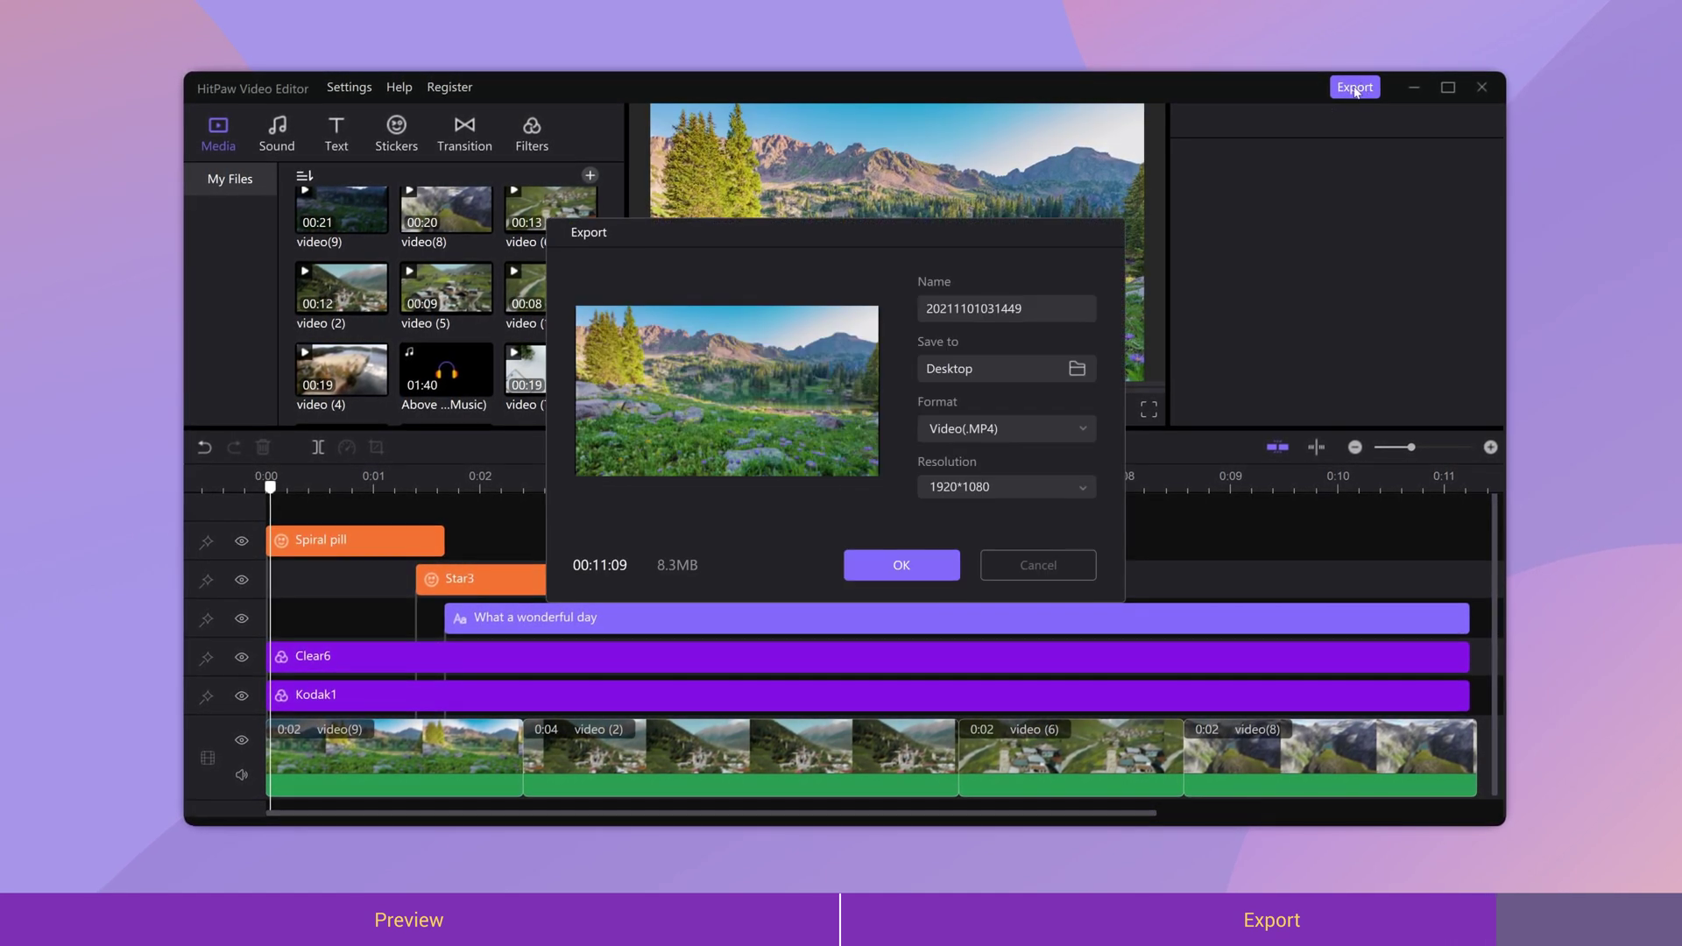
{"action": "left_click", "coordinate": [905, 568]}
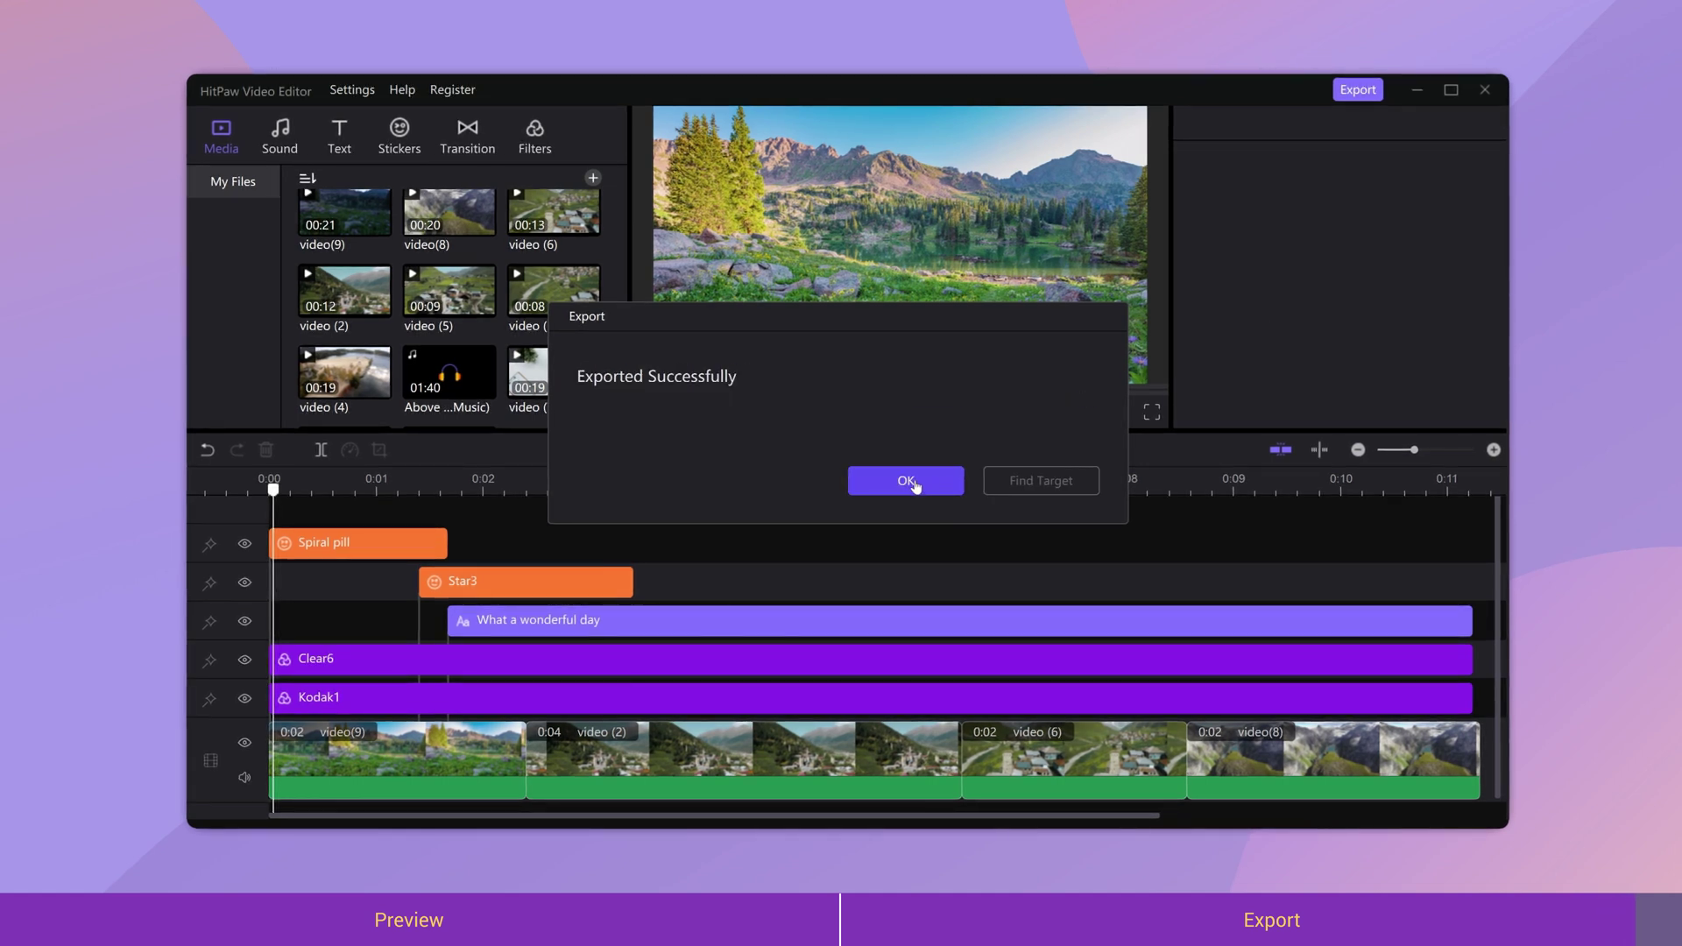
Dismiss the Exported Successfully confirmation message
{"action": "left_click", "coordinate": [908, 481]}
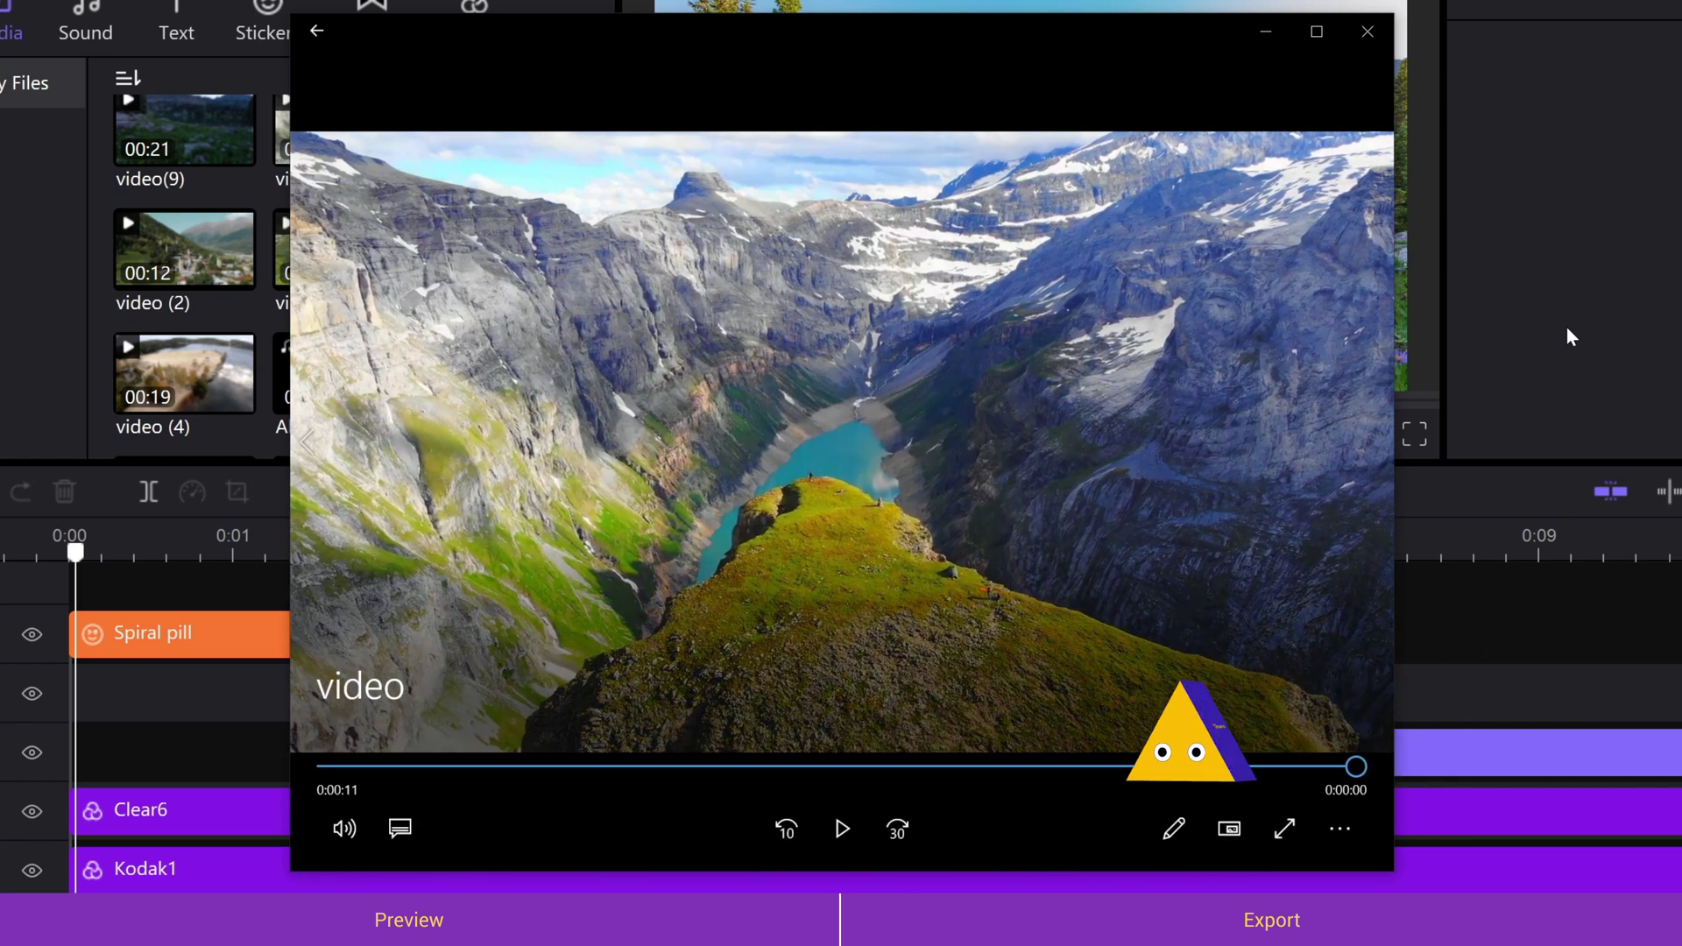
Restart the finished exported video from its opening scene using the player's Play button
{"action": "left_click", "coordinate": [839, 832]}
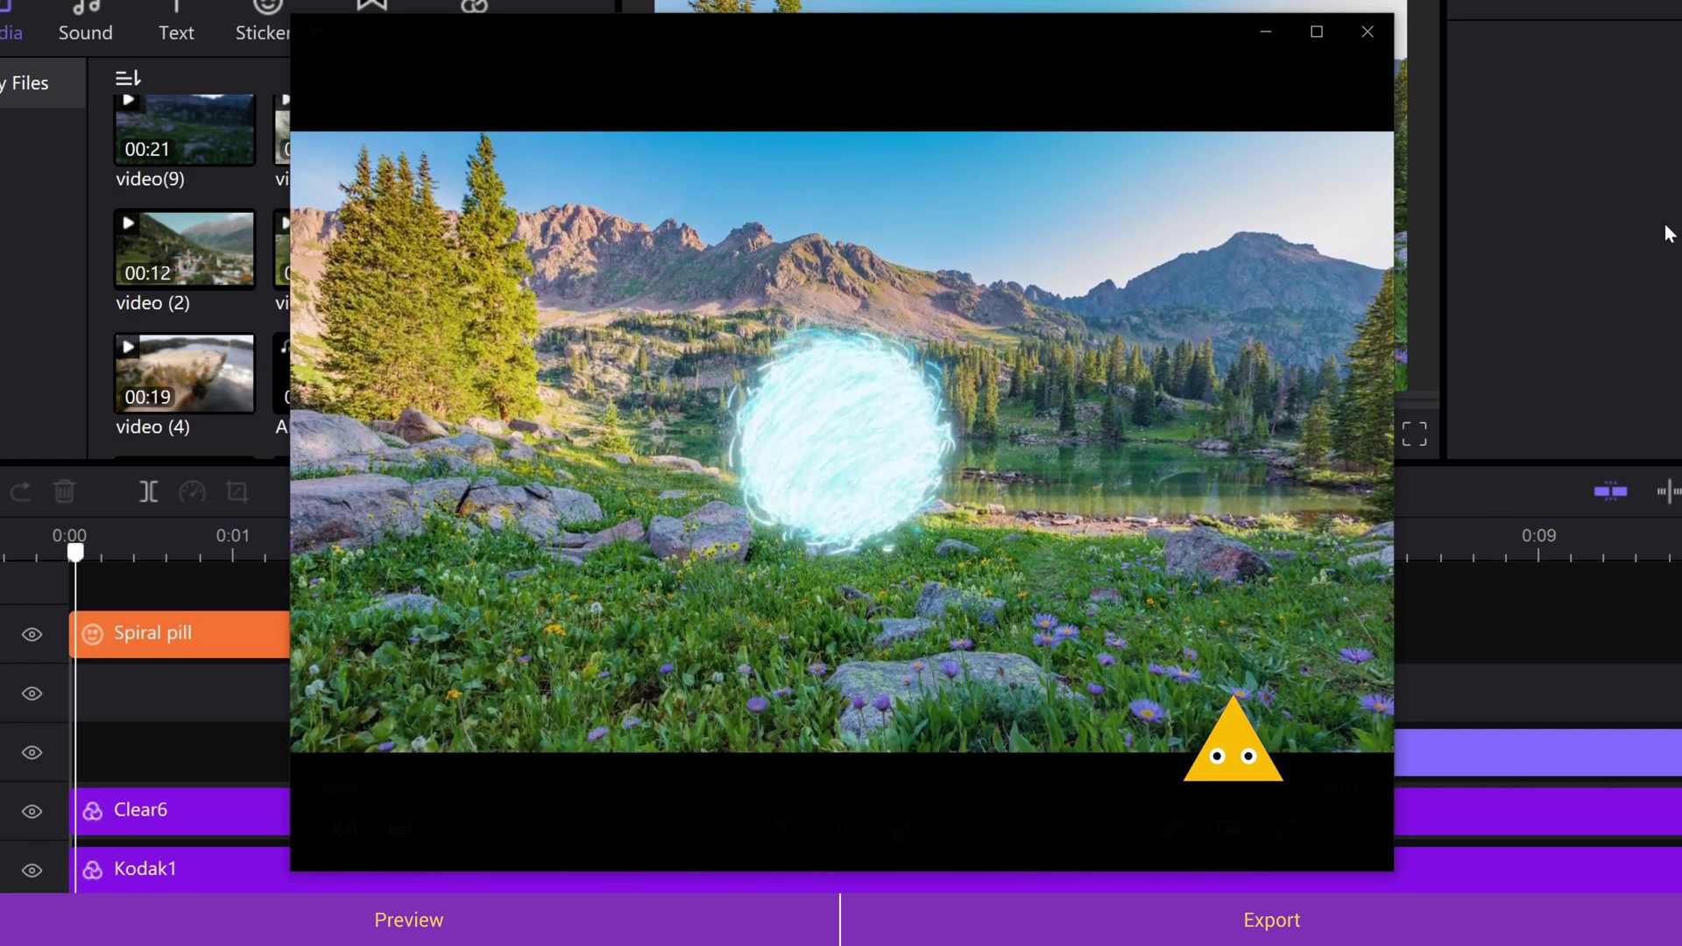